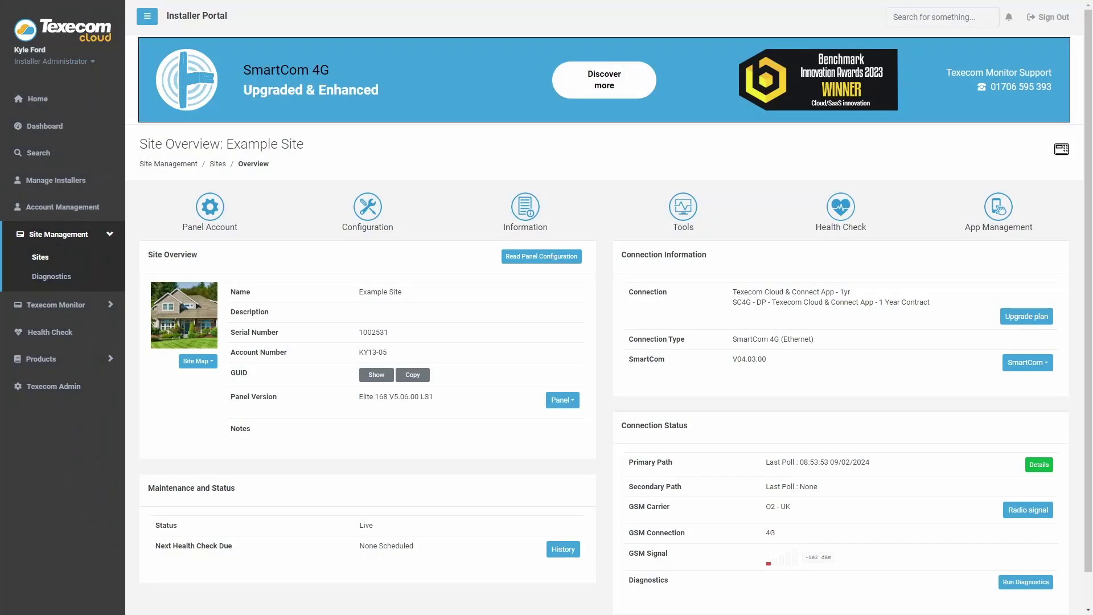
- Start the connection plan upgrade for Example Site from Connection Information
{"action": "left_click", "coordinate": [1033, 318]}
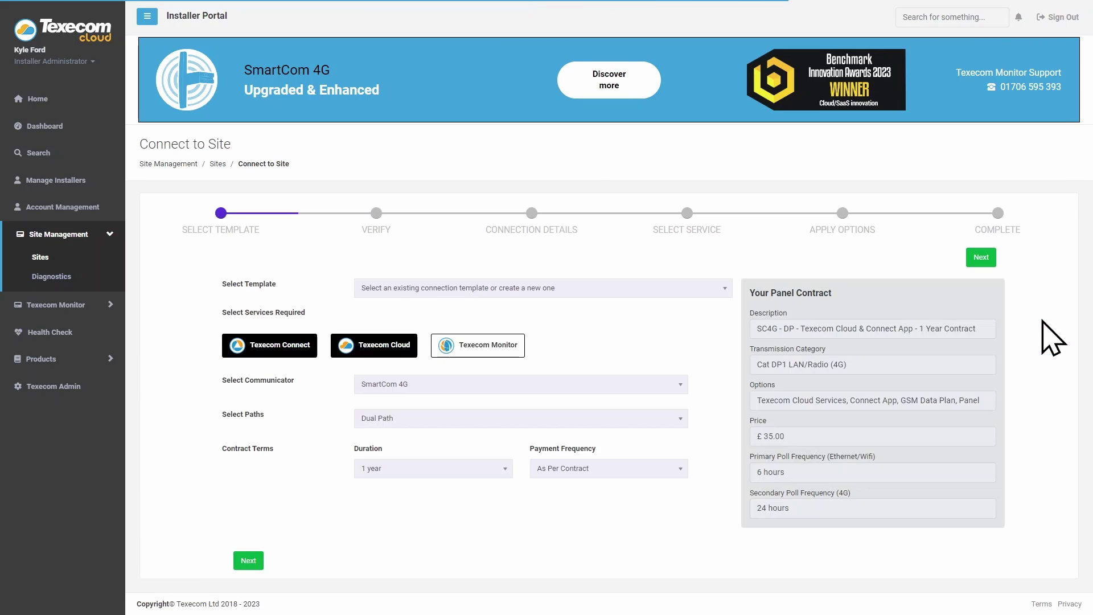
- Choose the SC4G - DP2 - Training ARC - Non Policed template and start a new ARC application
{"action": "left_click", "coordinate": [719, 291]}
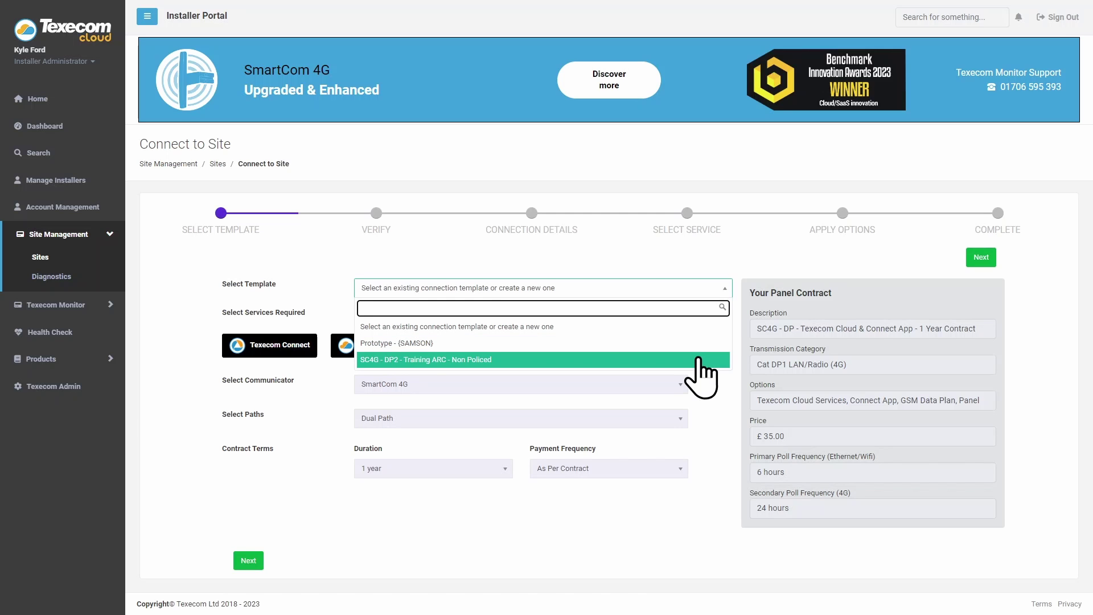
{"action": "left_click", "coordinate": [701, 361]}
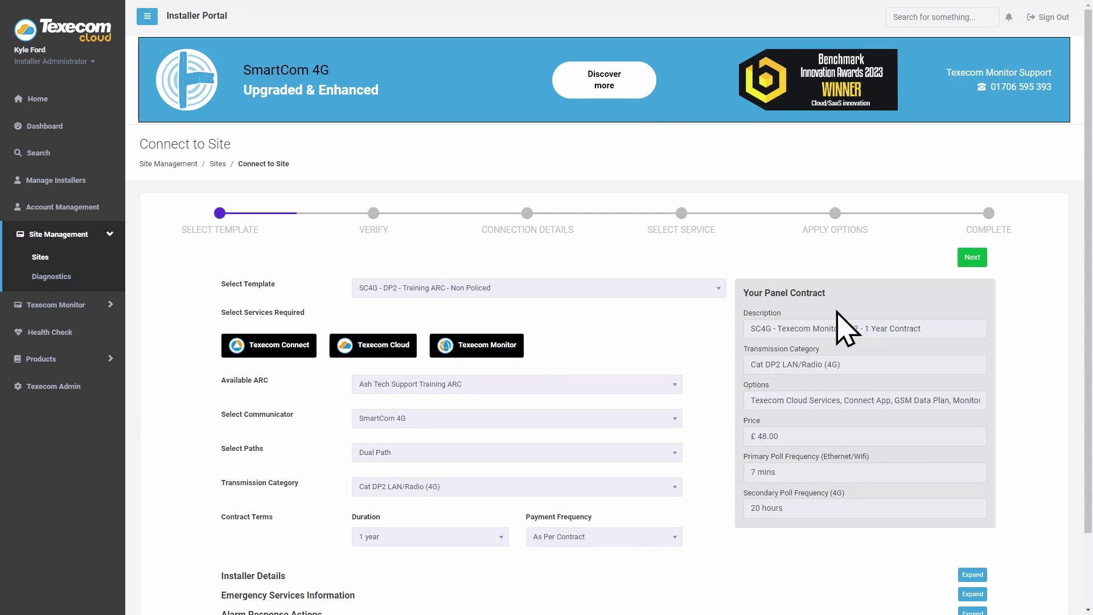
{"action": "left_click", "coordinate": [972, 258]}
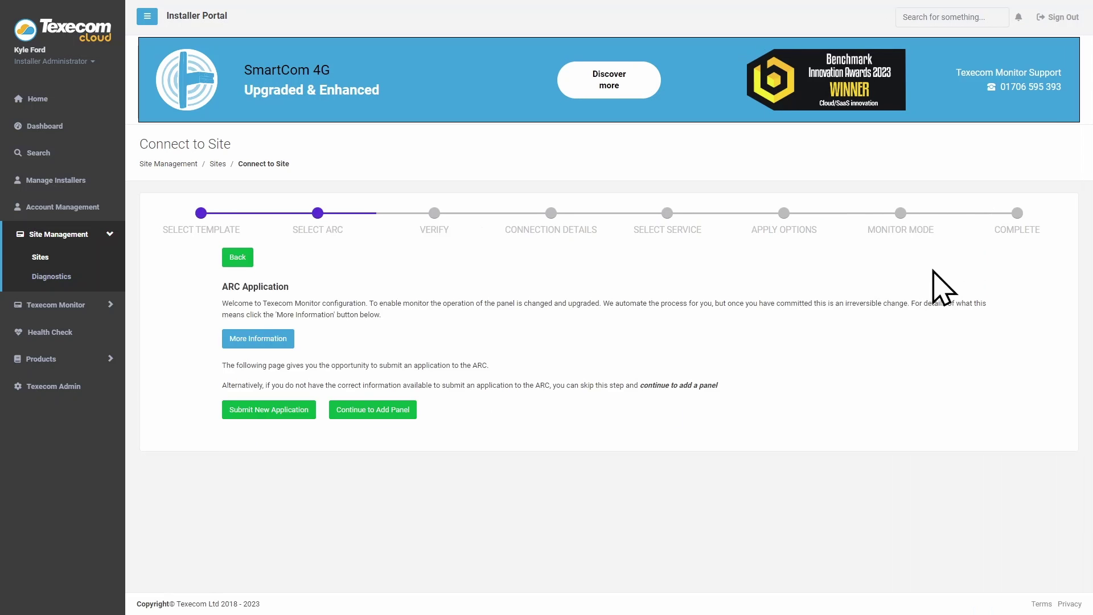
{"action": "left_click", "coordinate": [304, 412]}
{"action": "scroll", "coordinate": [311, 427], "scroll_direction": "down", "scroll_amount": 3}
{"action": "scroll", "coordinate": [312, 427], "scroll_direction": "down", "scroll_amount": 3}
{"action": "scroll", "coordinate": [312, 427], "scroll_direction": "down", "scroll_amount": 2}
- Fill in the ARC application contact details and submit it, continuing to add the panel
{"action": "left_click", "coordinate": [384, 424]}
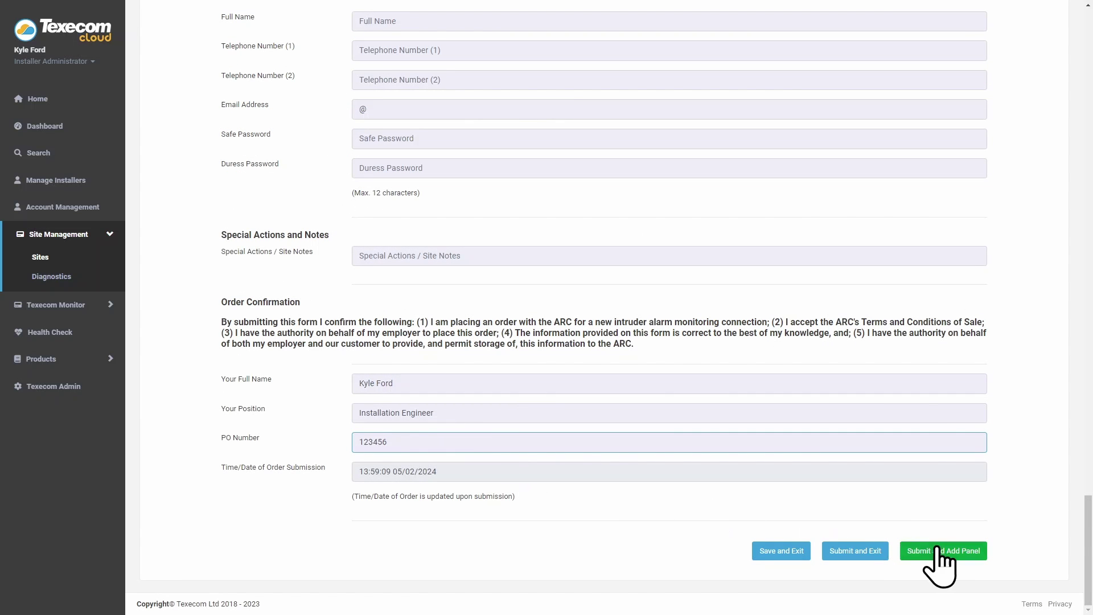
{"action": "left_click", "coordinate": [958, 555]}
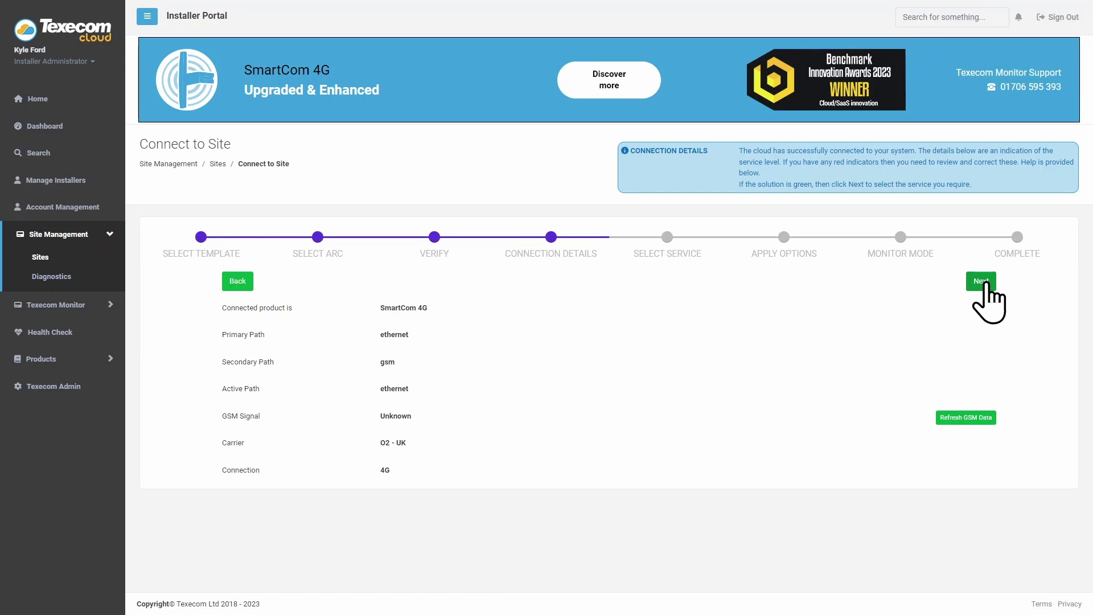
- Accept the connection details and the Texecom Monitor DP2 one-year service at £48.00
{"action": "left_click", "coordinate": [980, 281]}
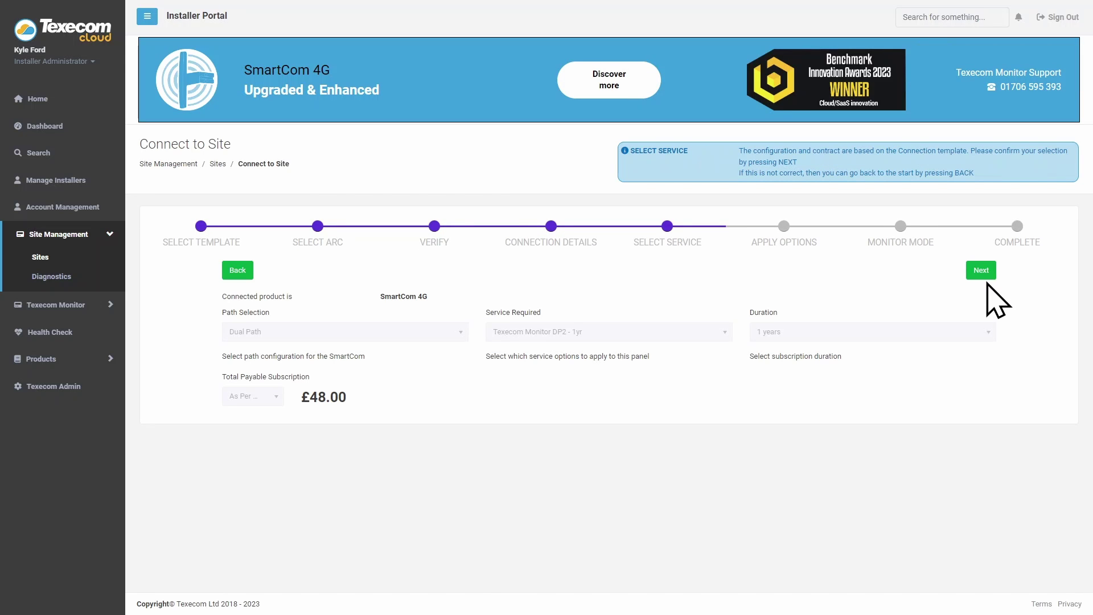
{"action": "left_click", "coordinate": [984, 272]}
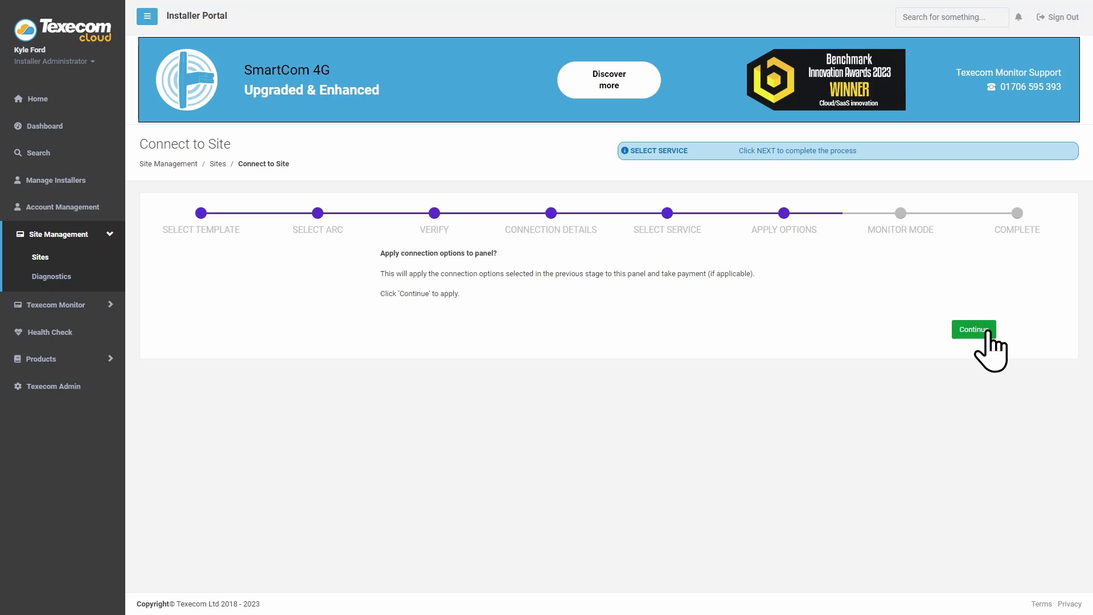
- Apply the connection options to the panel and run the Monitor Mode checks
{"action": "left_click", "coordinate": [973, 329]}
{"action": "left_click", "coordinate": [980, 257]}
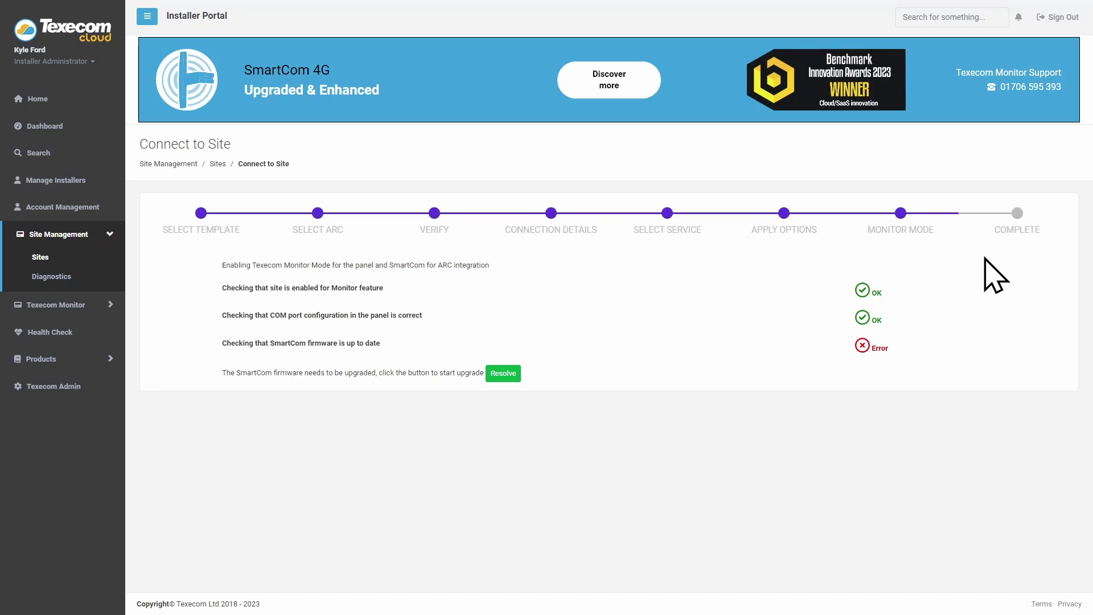
- Resolve the SmartCom firmware error by approving its upgrade to V04.05.01
{"action": "left_click", "coordinate": [503, 376]}
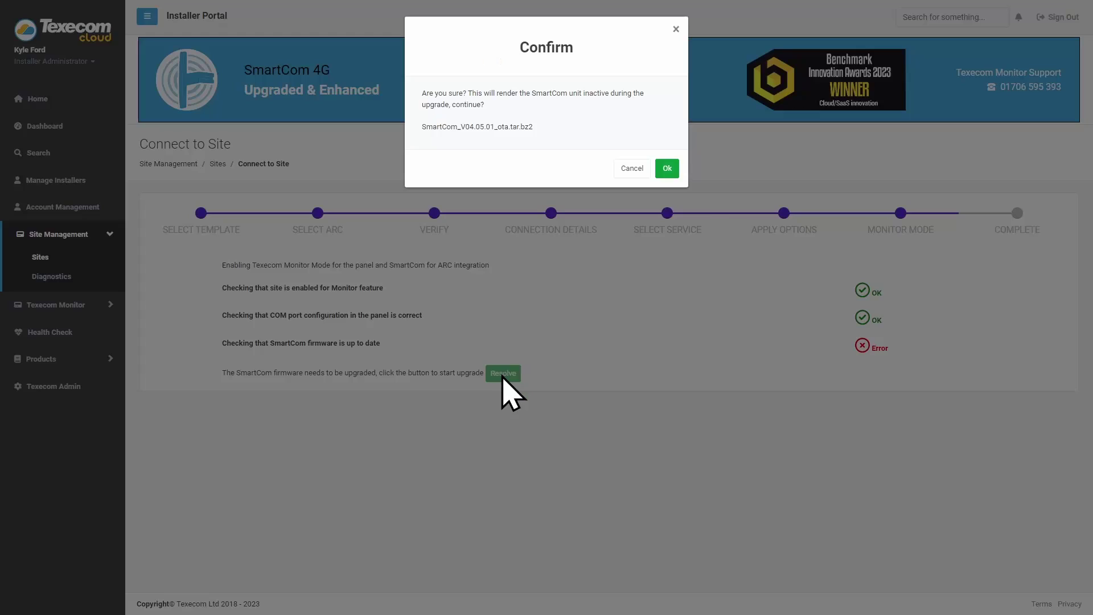
{"action": "left_click", "coordinate": [667, 169]}
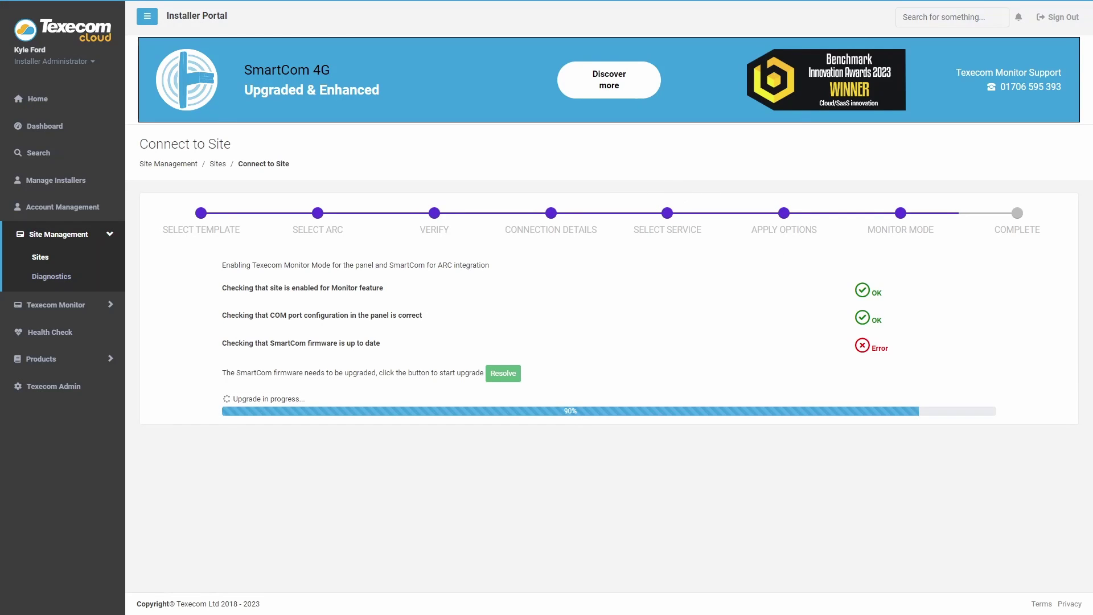
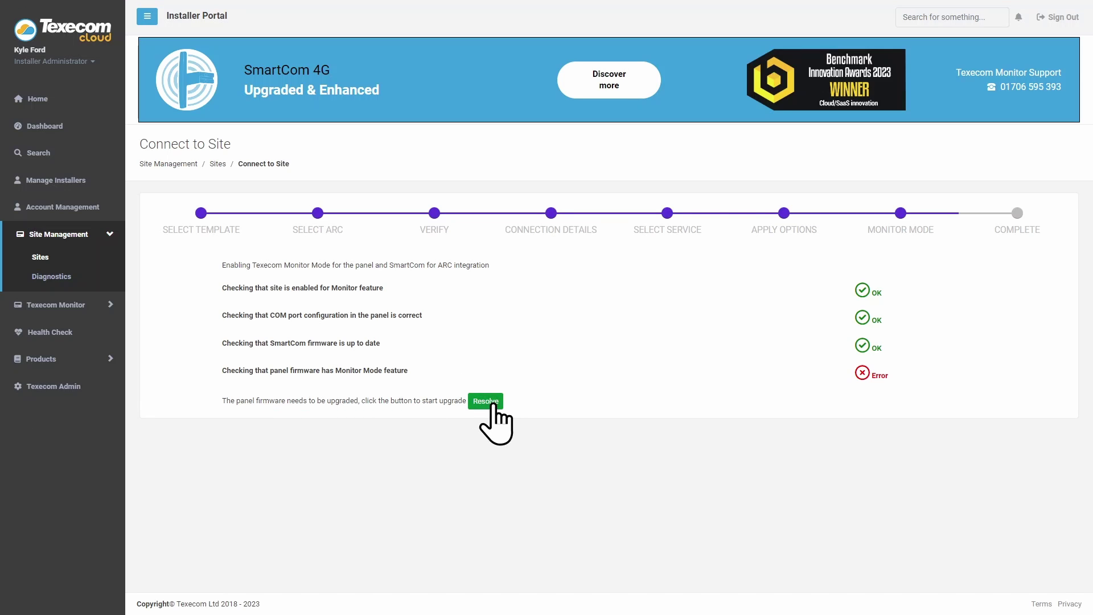
- Resolve the outdated panel firmware error by confirming and upgrading with the offered firmware file
{"action": "left_click", "coordinate": [494, 403]}
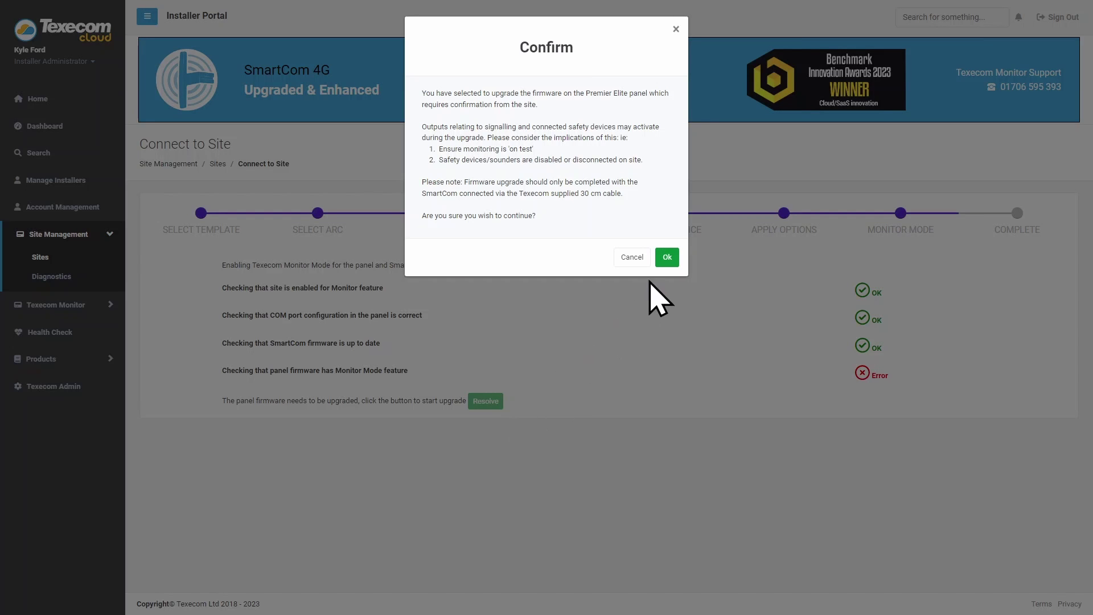
{"action": "left_click", "coordinate": [666, 257]}
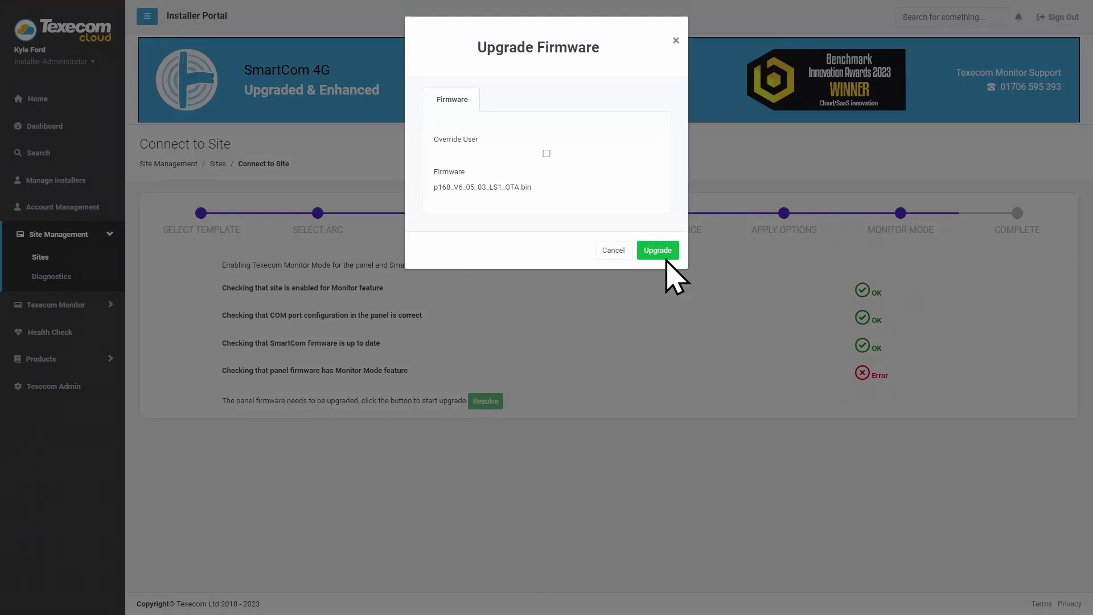
{"action": "left_click", "coordinate": [657, 250]}
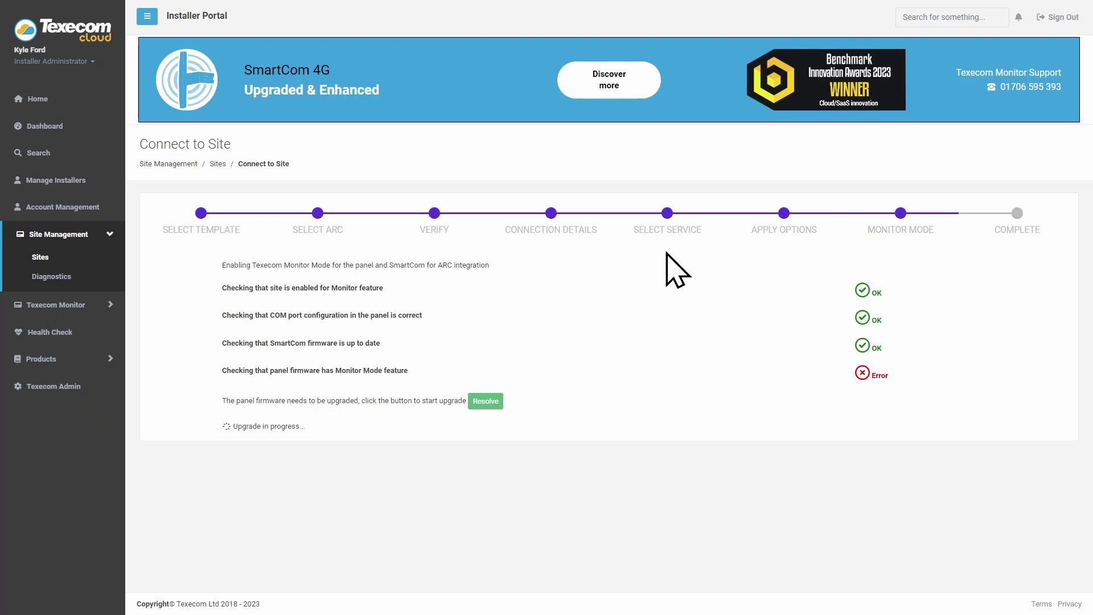